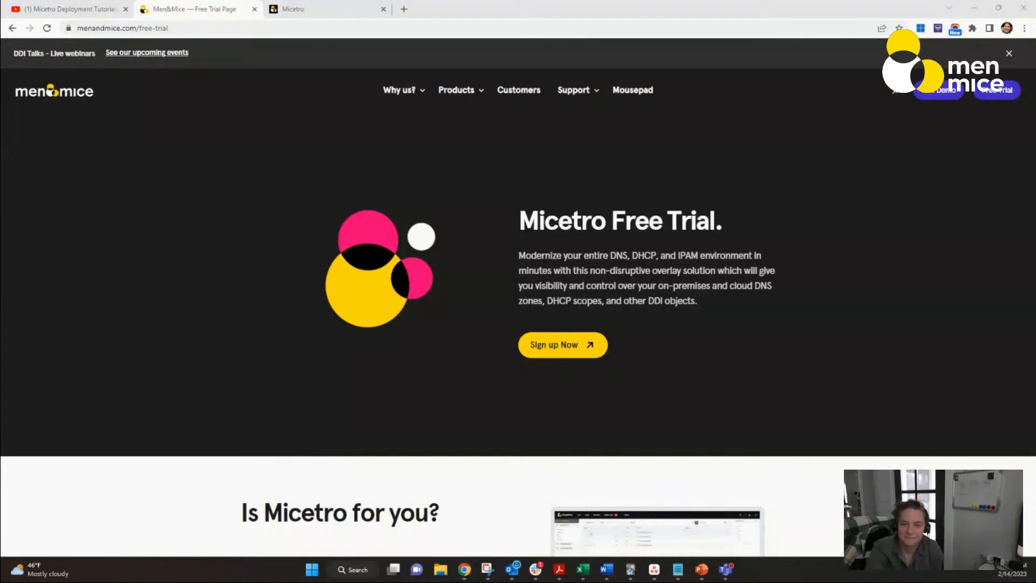
key("alt+Tab")
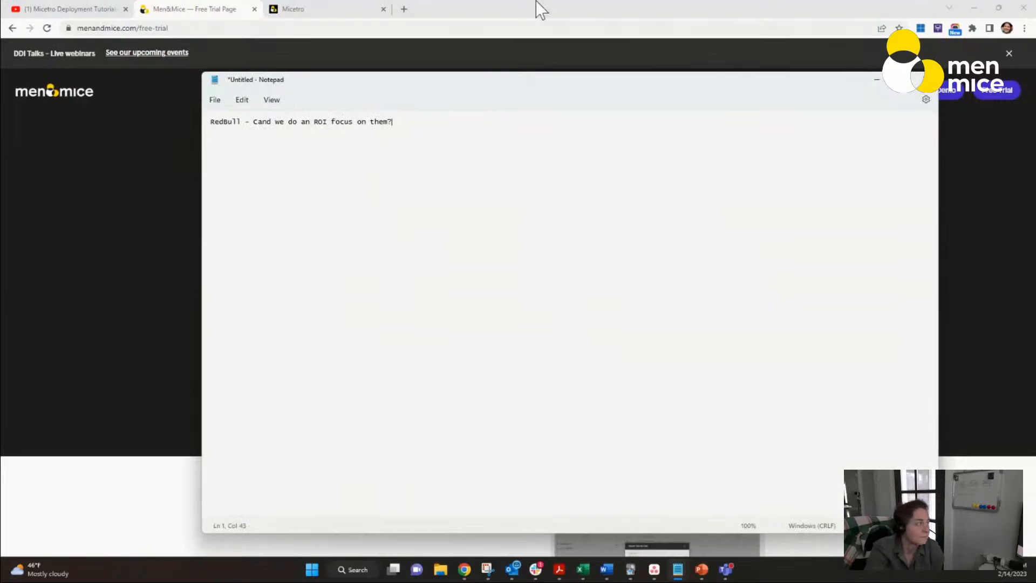
left_click(876, 79)
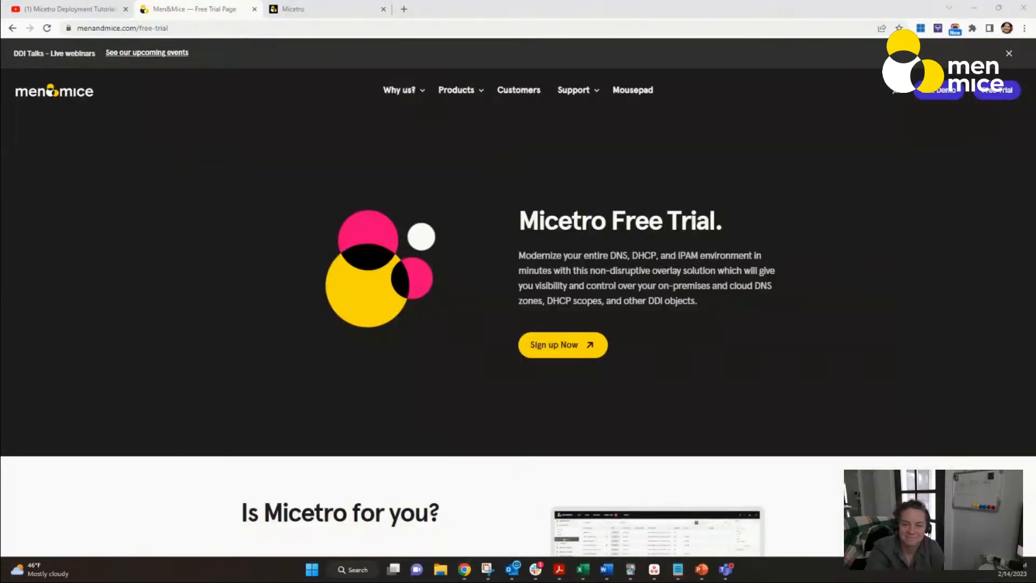
key("super+d")
key("super+d")
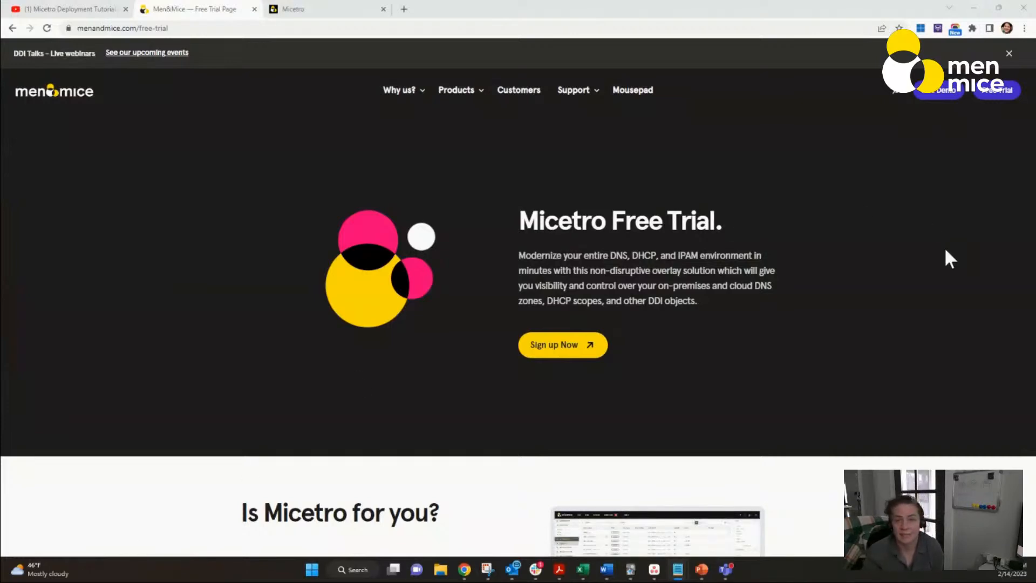
Step: Glance at the Micetro Deployment Tutorials playlist and log in to Micetro on localhost with the account password
left_click(82, 10)
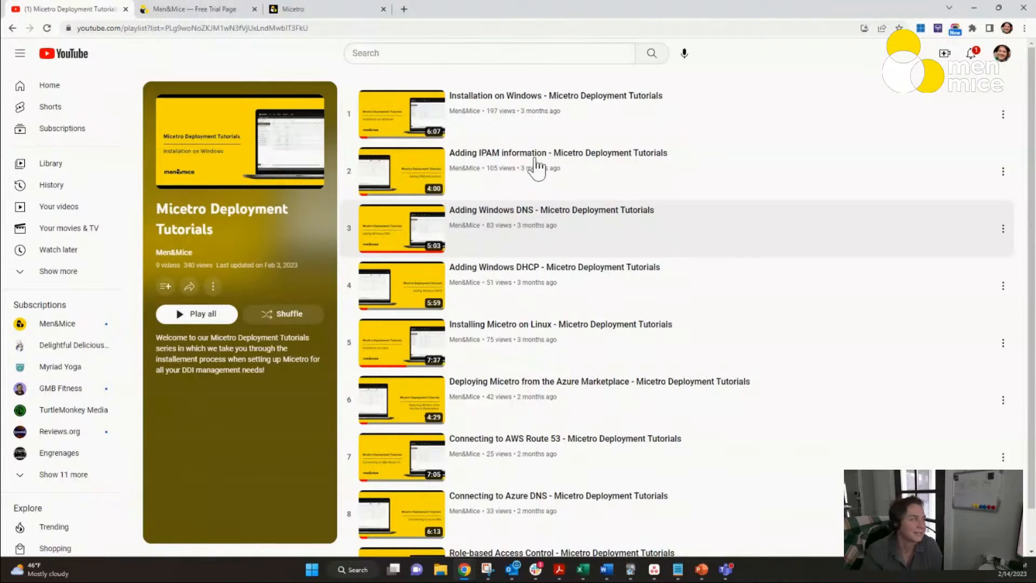
left_click(329, 8)
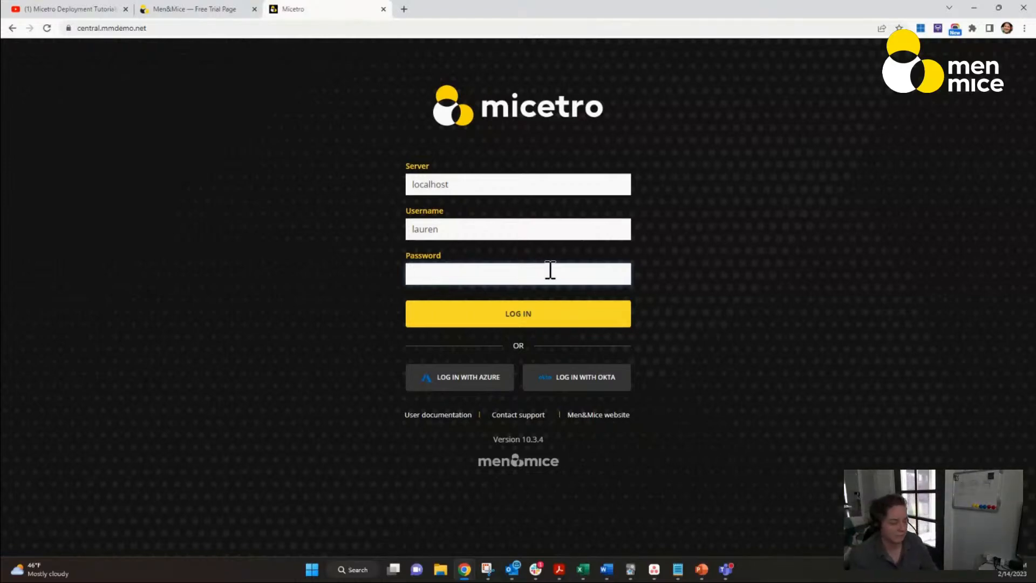
type("**********")
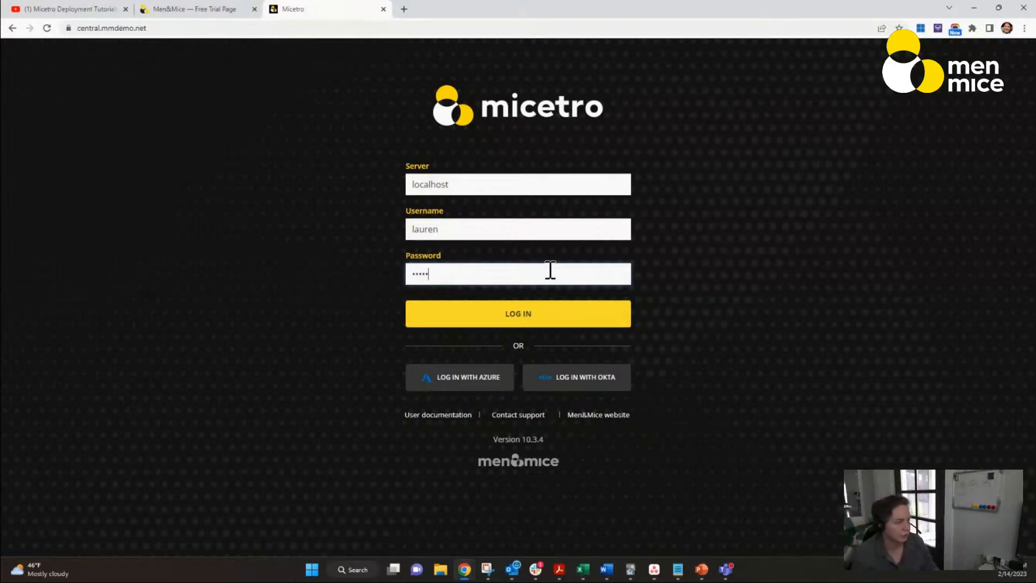
type("*")
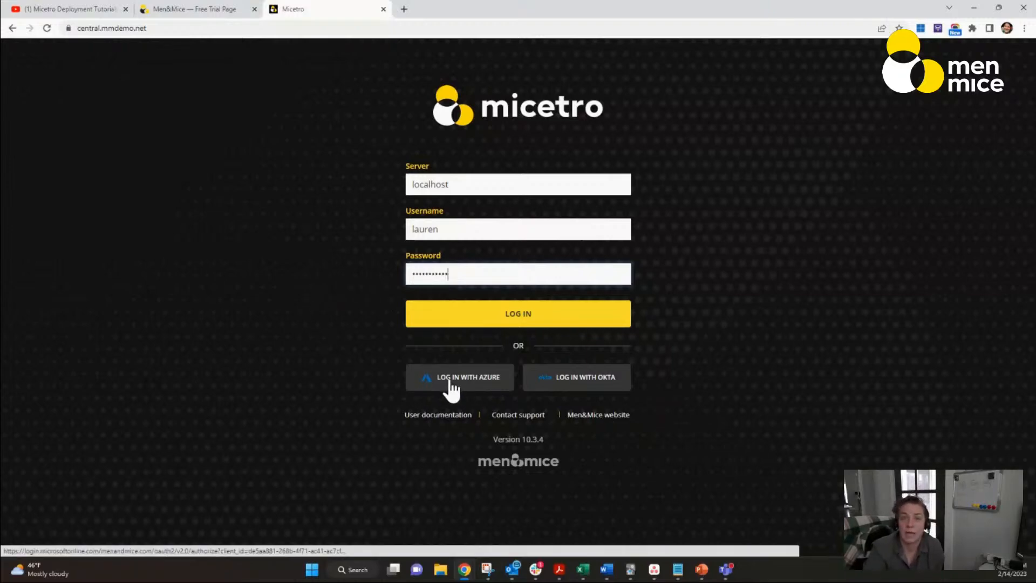
left_click(510, 321)
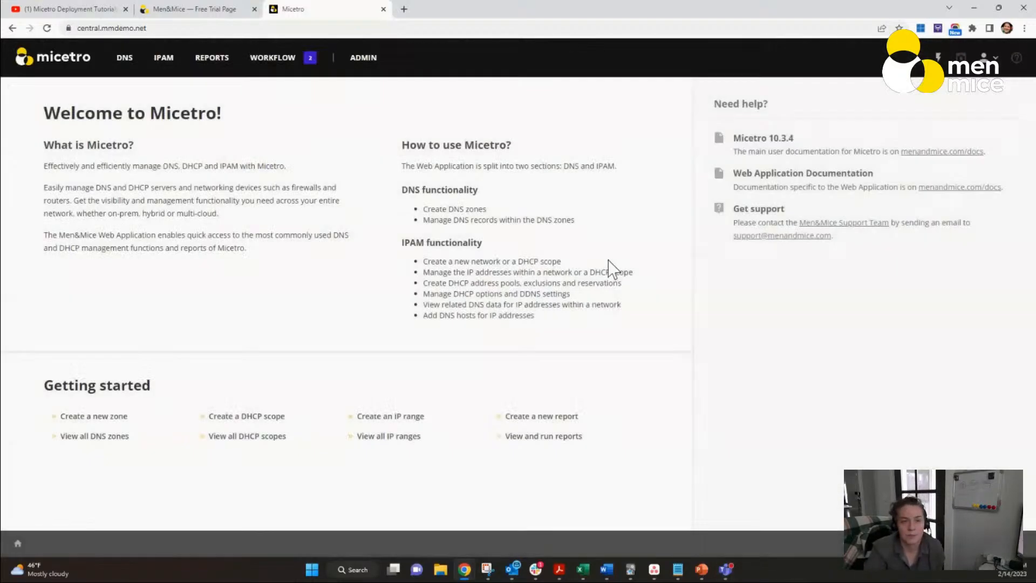
Step: Start adding a Microsoft DNS server in server management, with the name DC12.mmdemo.net and the address 192.168.10.1
left_click(365, 62)
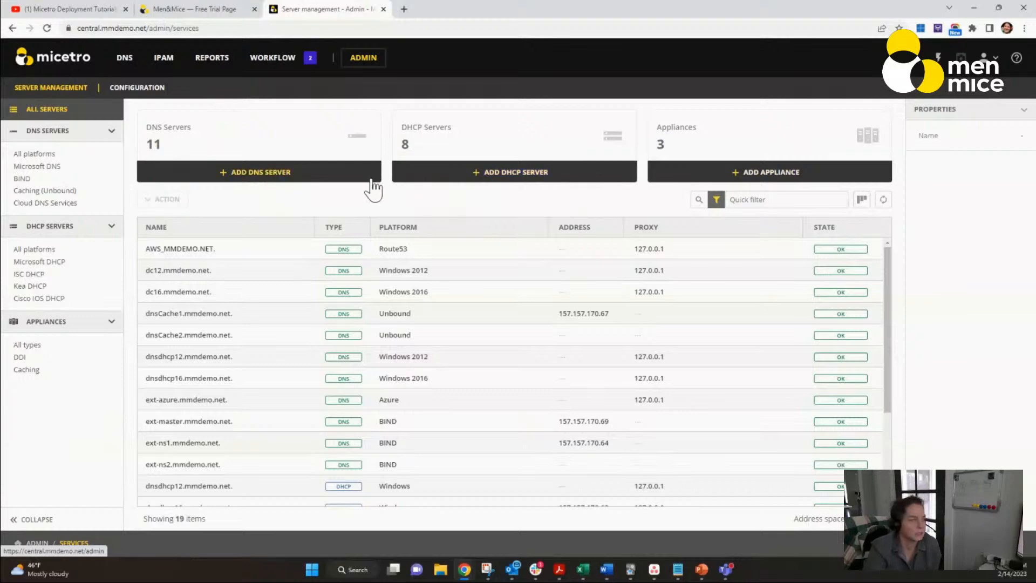
left_click(342, 178)
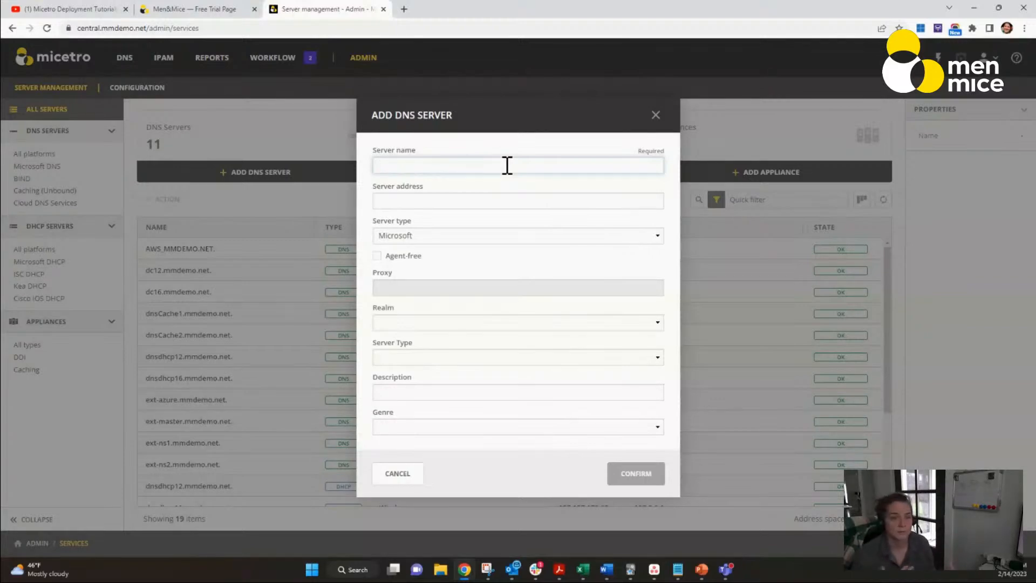
type("DC12.mmdemo.net")
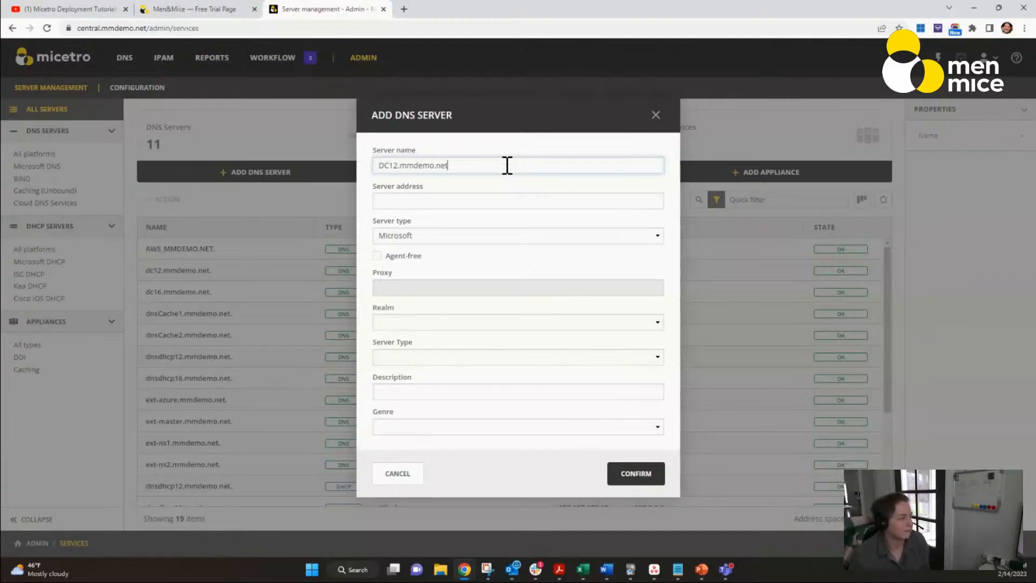
left_click(458, 201)
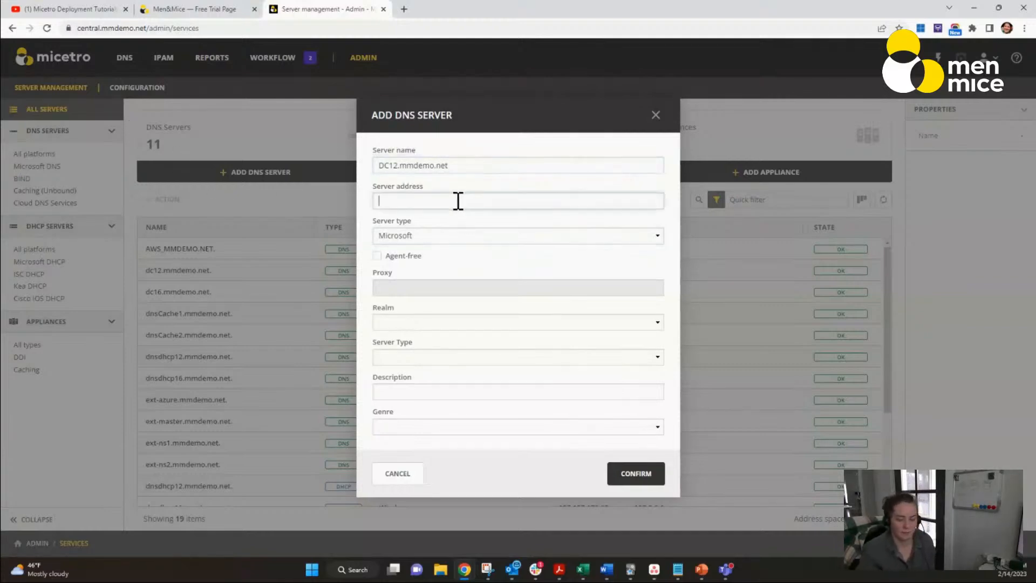
type("192.168.10.1")
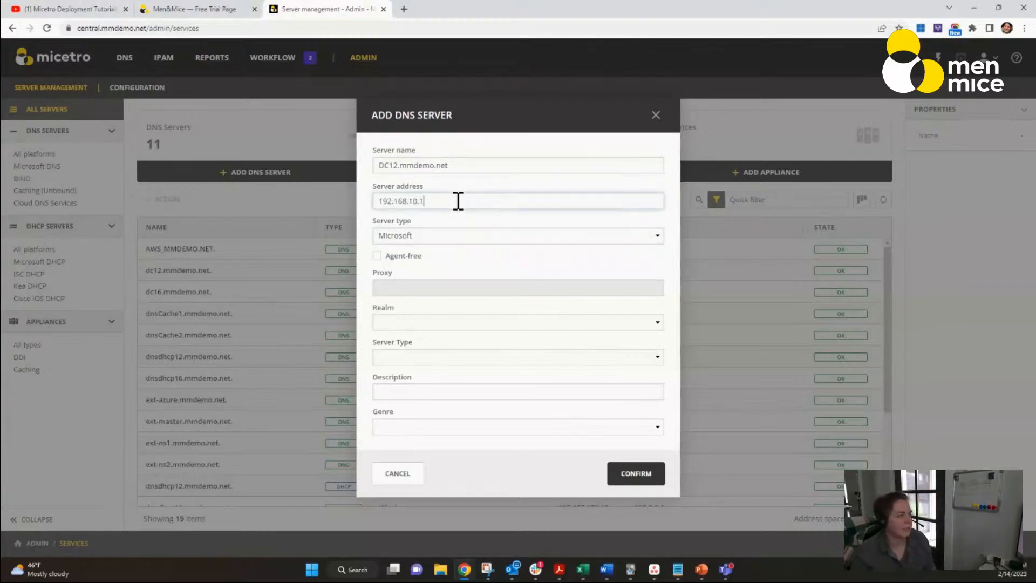
Step: Enable the agent-free option for the new DNS server, check the proxy setting, and discard the whole entry
left_click(378, 257)
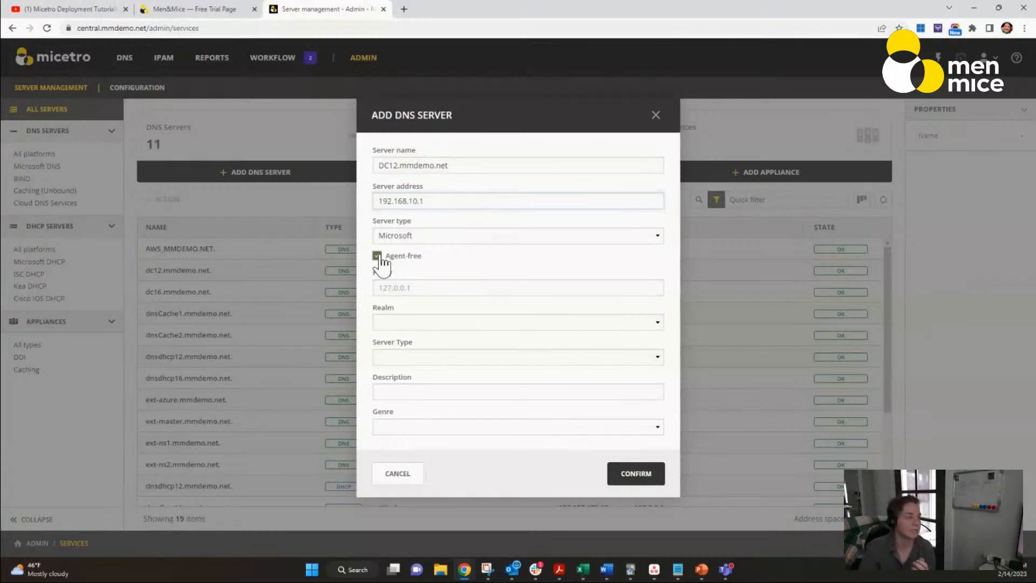
left_click(378, 284)
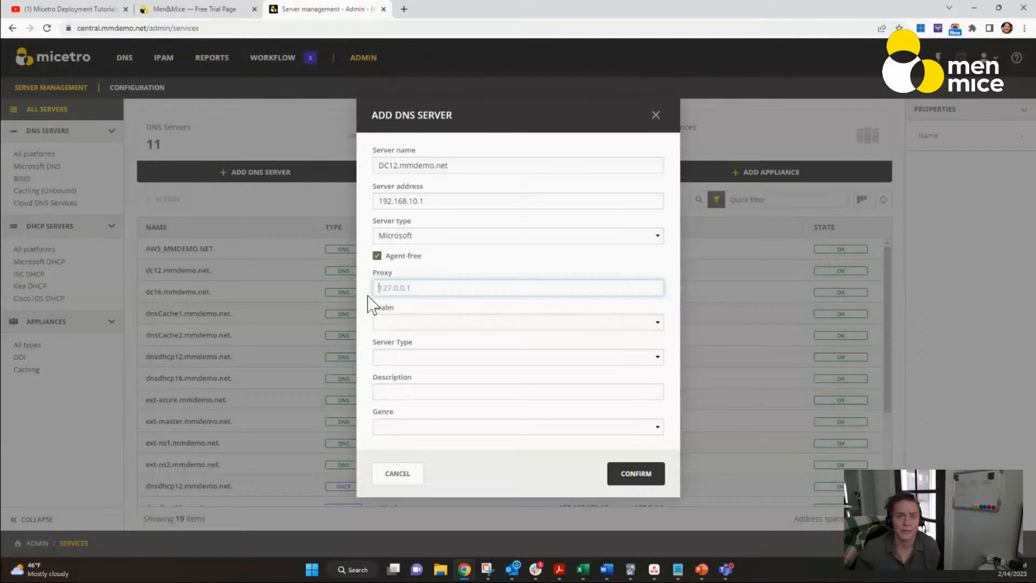
left_click(406, 473)
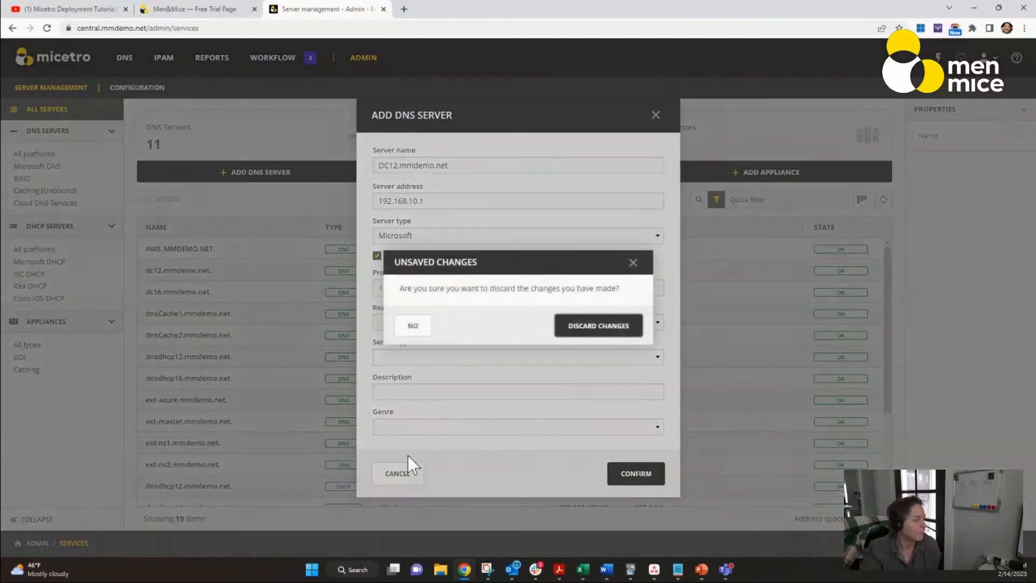
left_click(609, 332)
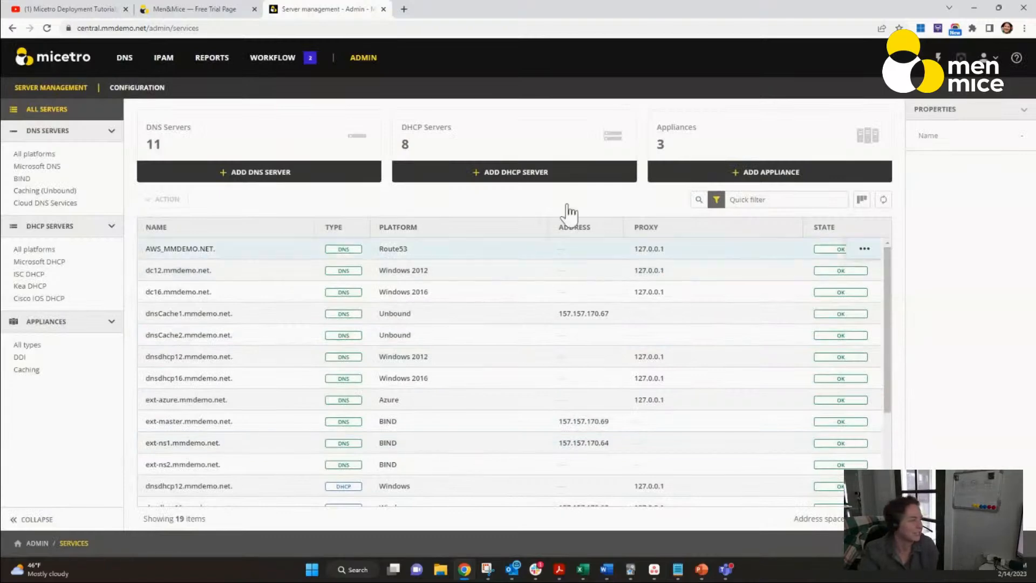
Step: Review the registered Microsoft DHCP servers and Microsoft DNS servers
left_click(39, 166)
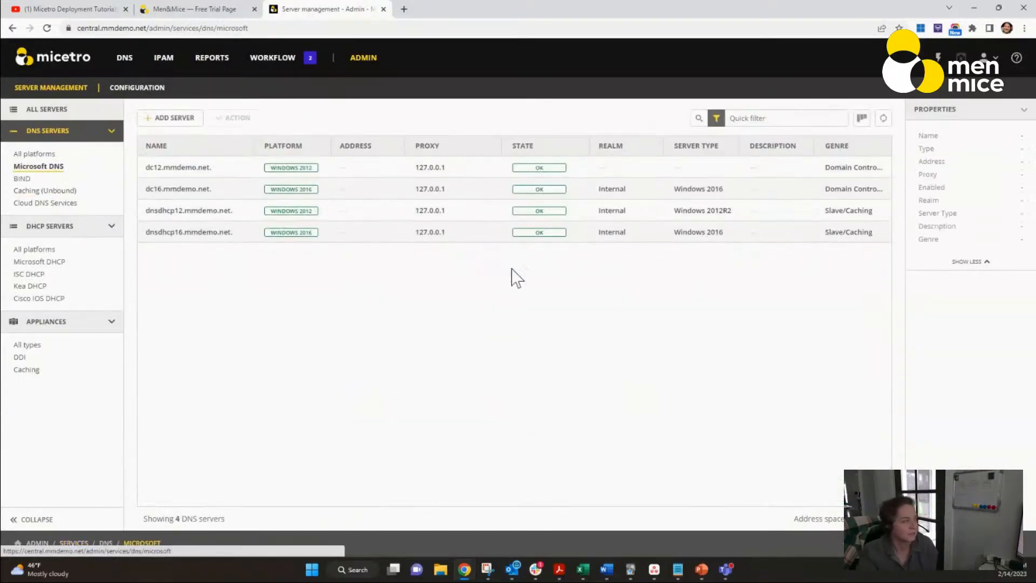
left_click(32, 265)
left_click(42, 167)
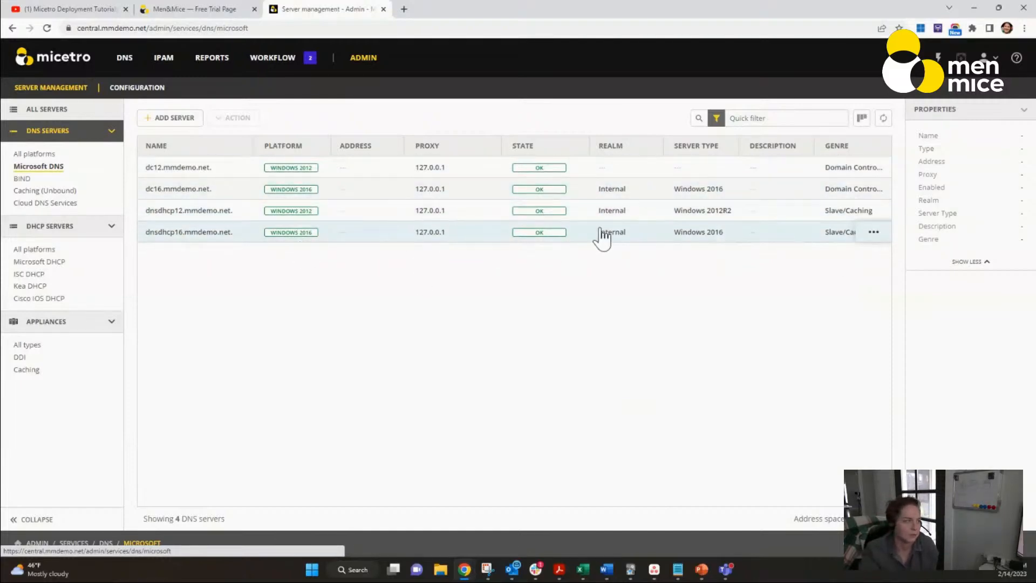
Step: Check the actions available for the dnsdhcp12.mmdemo.net and dc16.mmdemo.net DNS servers, individually and selected together
left_click(872, 212)
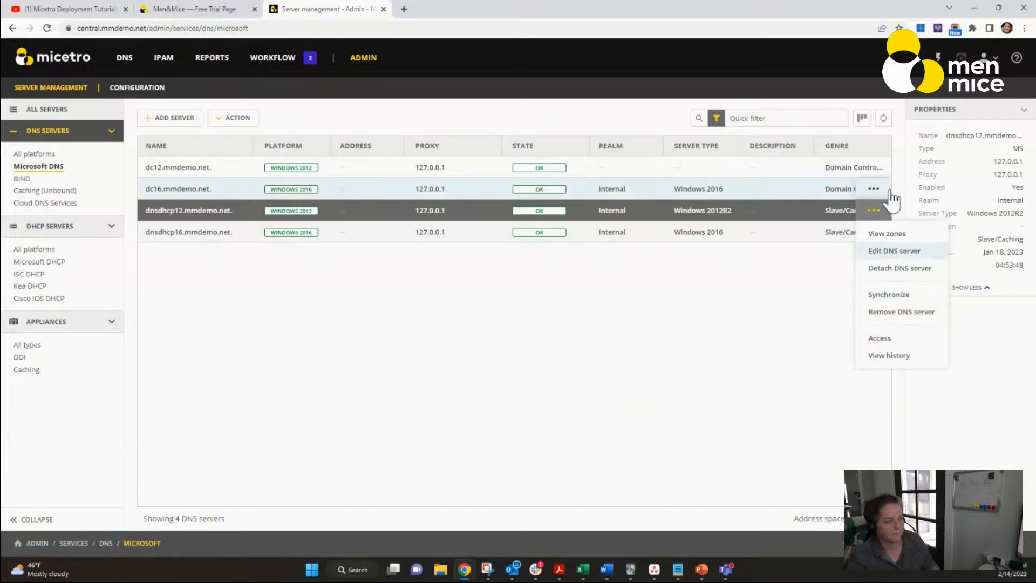
left_click(876, 189)
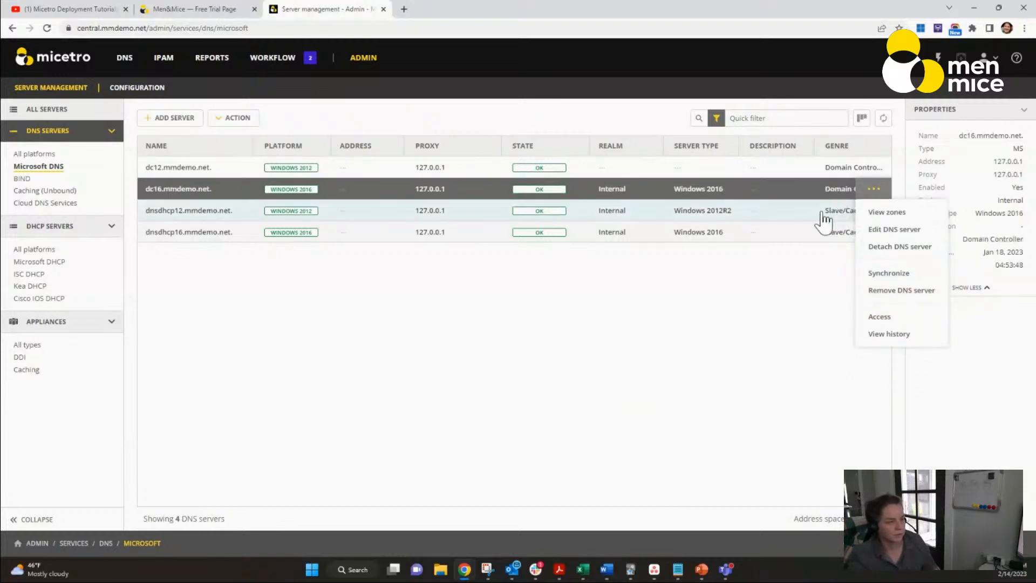
left_click(817, 215, "ctrl")
left_click(873, 211)
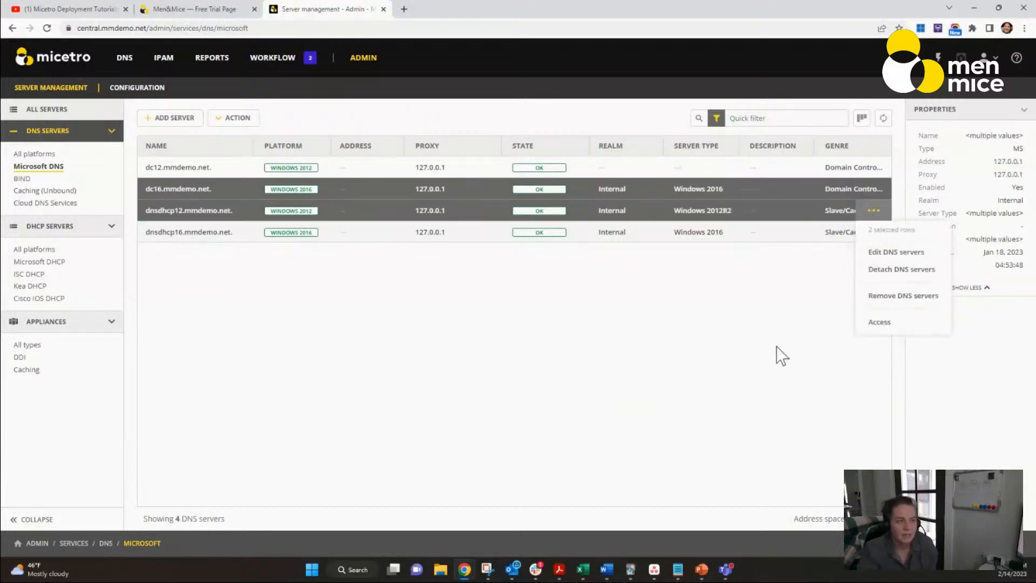
left_click(749, 332)
Step: Examine the change history of the AD-integrated DNS zone apac.mmdemo.net down to its oldest entry, and close it
left_click(123, 62)
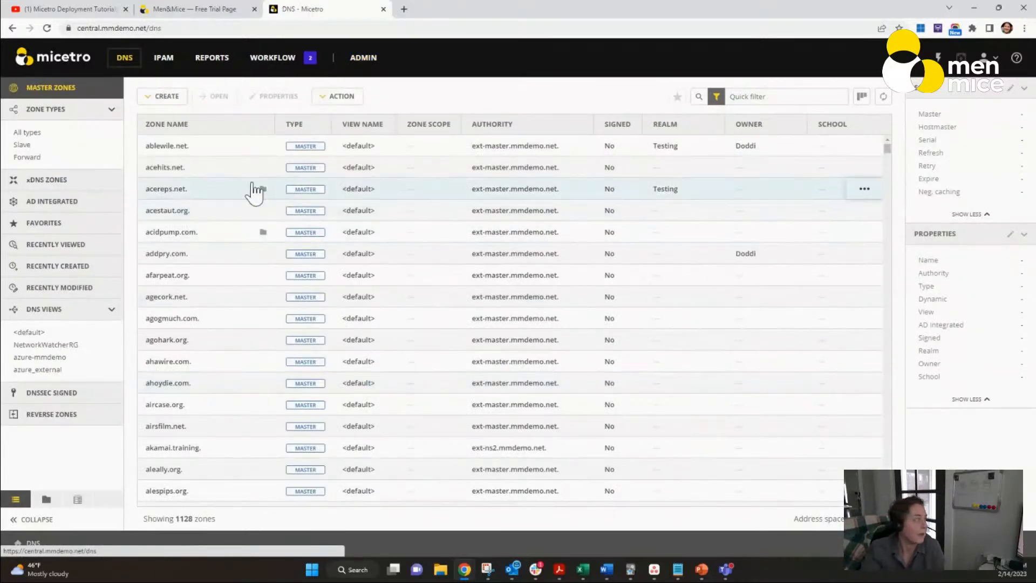
left_click(63, 202)
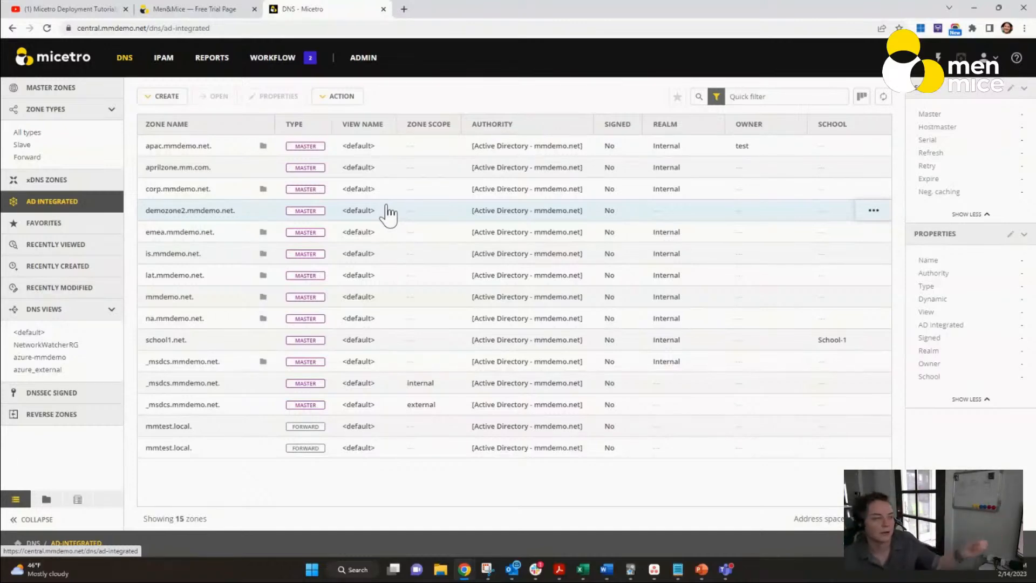
left_click(873, 146)
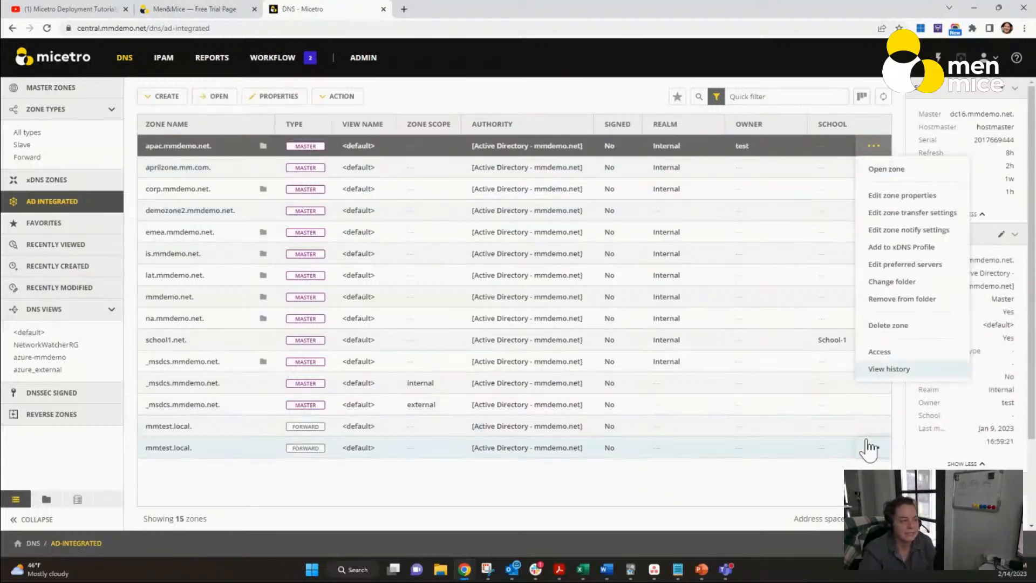
left_click(901, 370)
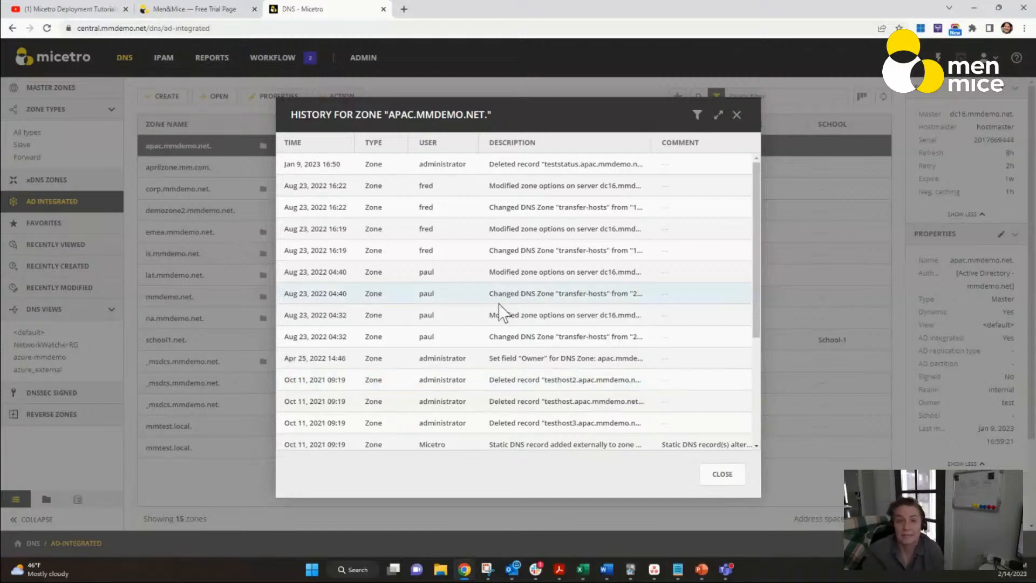
scroll(350, 305, "down", 3)
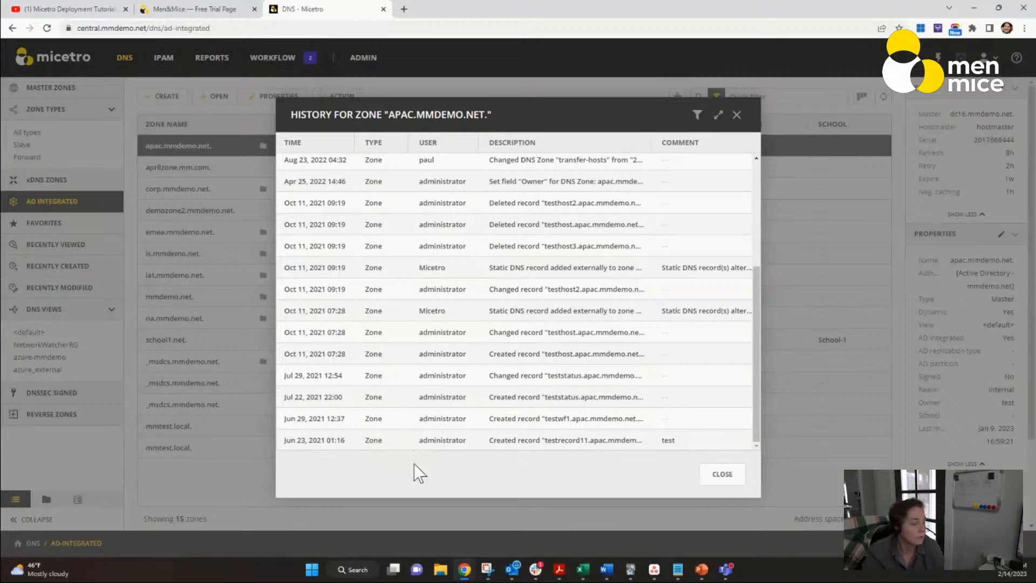
left_click(720, 473)
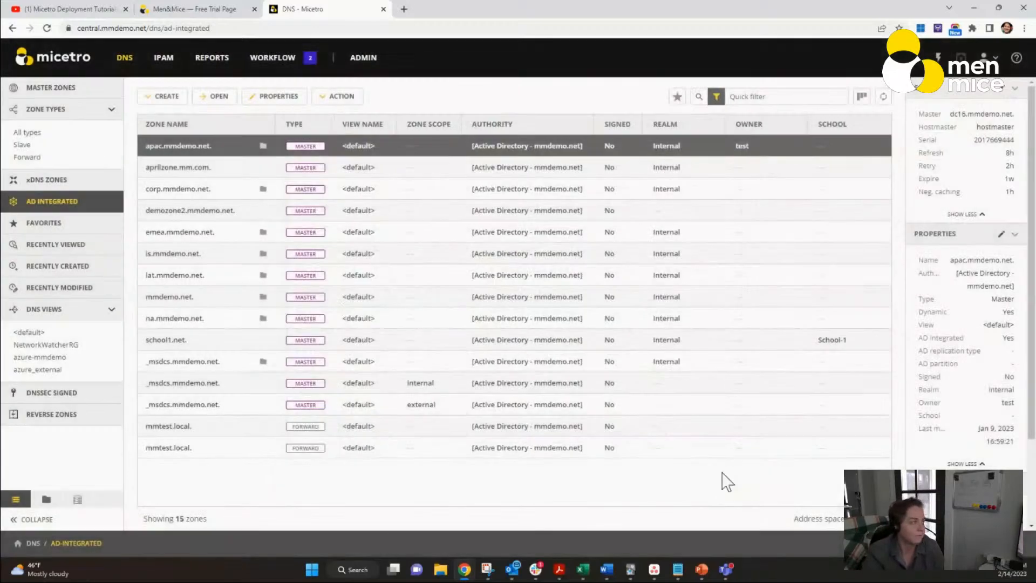
Step: Check the actions for apac.mmdemo.net, and inspect the Critical xDNS profile's conflict strategy and servers without saving changes
left_click(874, 147)
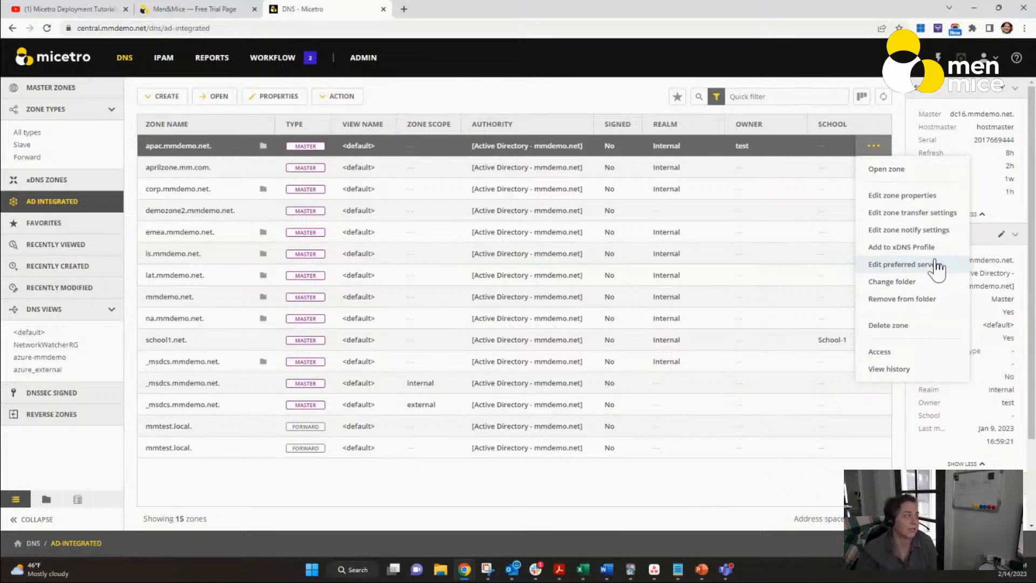
left_click(364, 58)
left_click(133, 88)
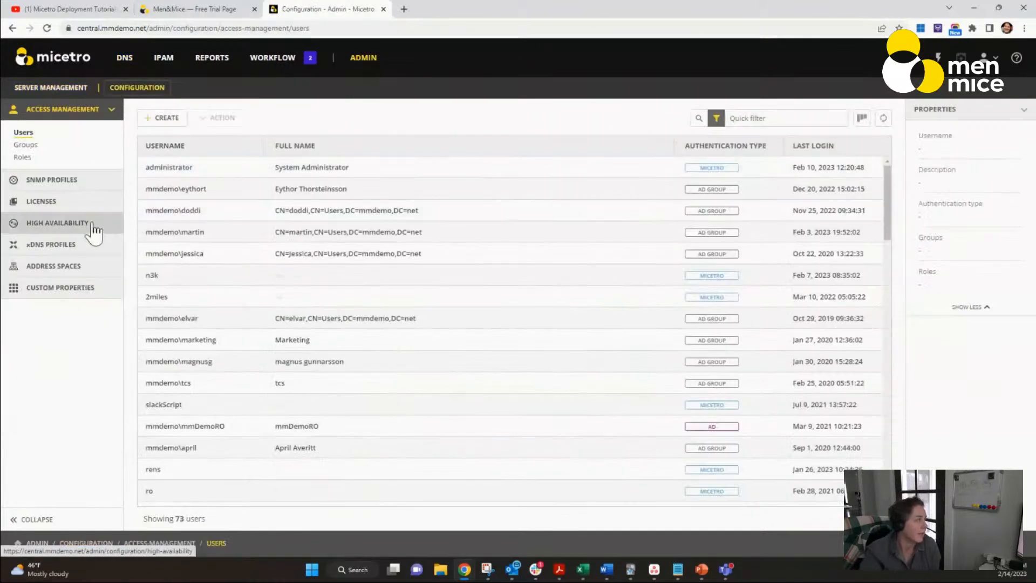
left_click(48, 246)
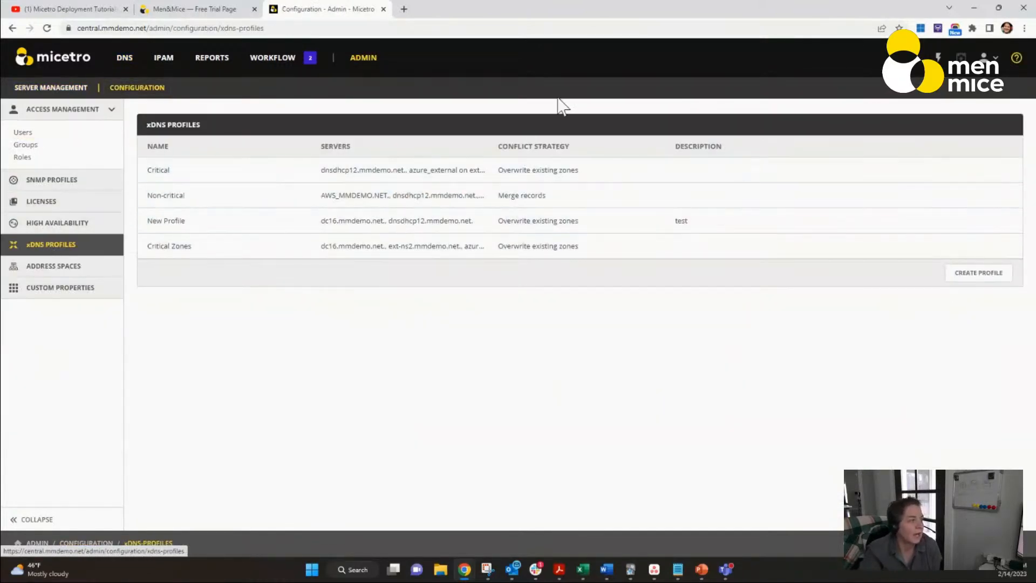
left_click(1003, 170)
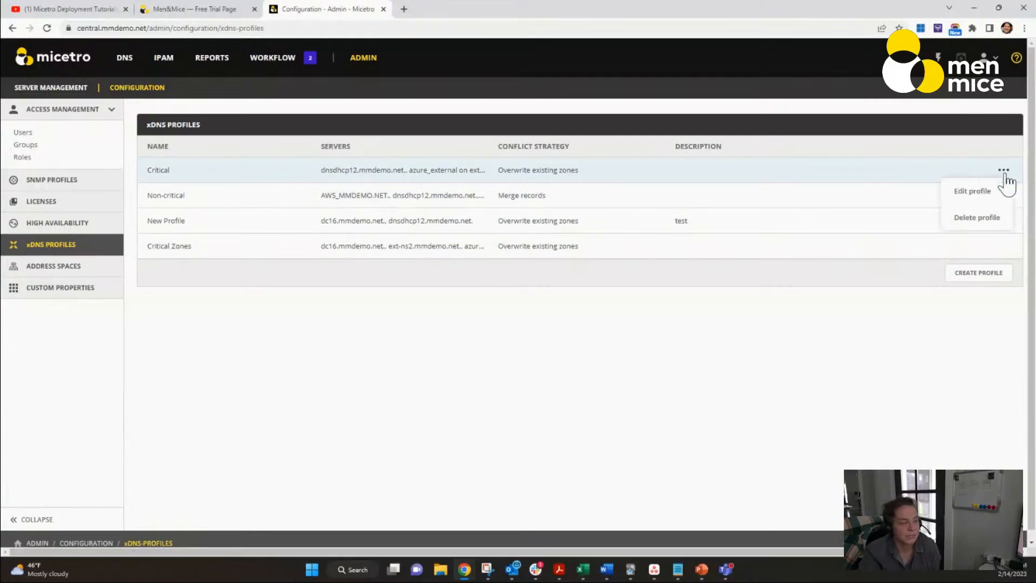
left_click(970, 195)
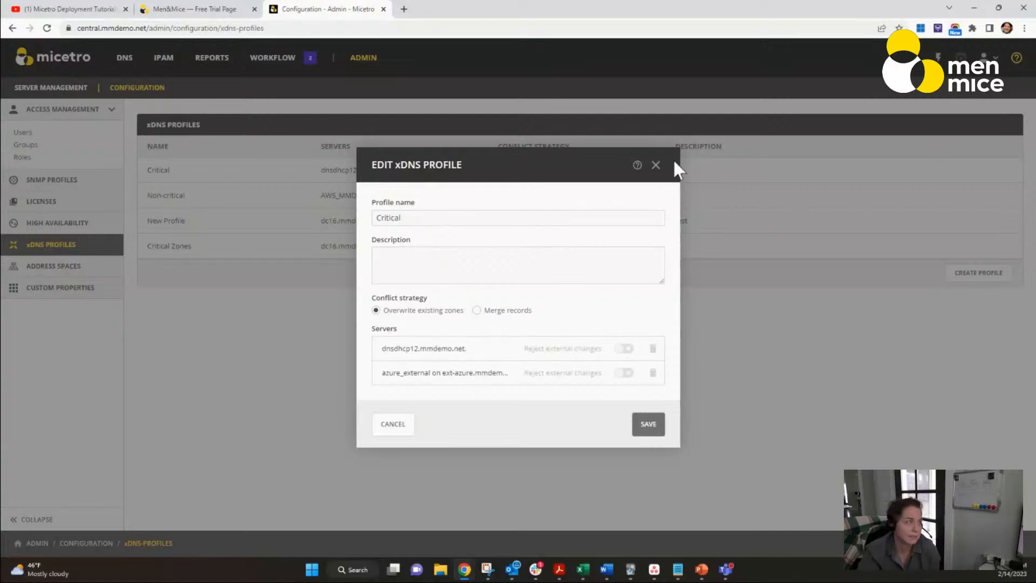
left_click(655, 165)
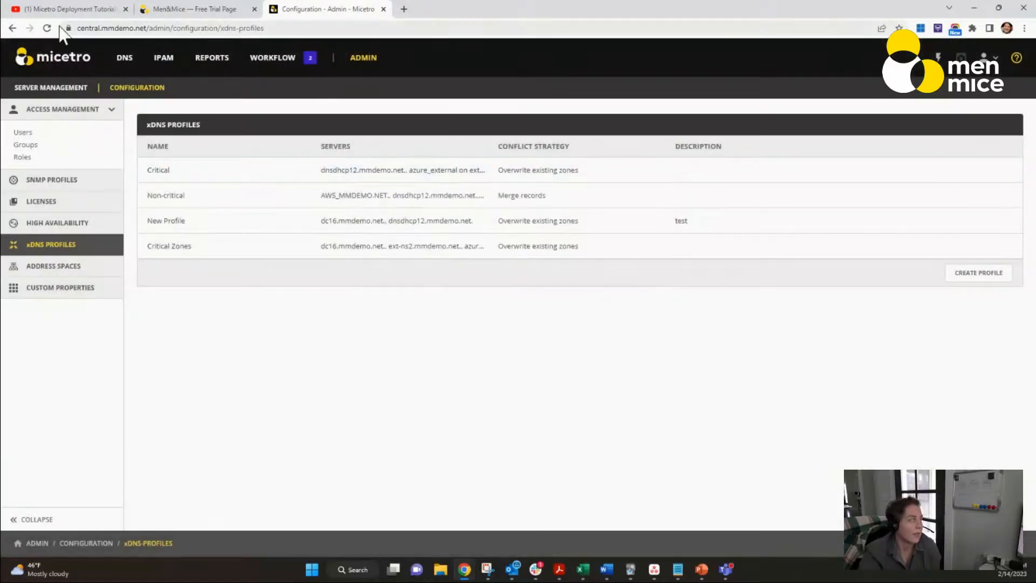
Step: Try to add the addpry.com master zone to the Critical xDNS profile, and cancel the dialog
left_click(130, 64)
left_click(865, 254)
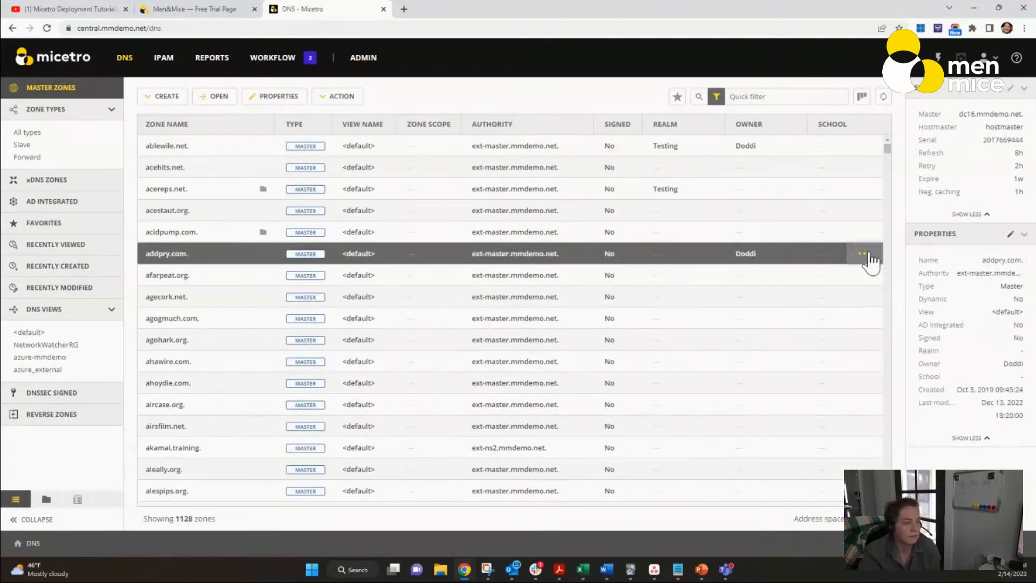
left_click(888, 320)
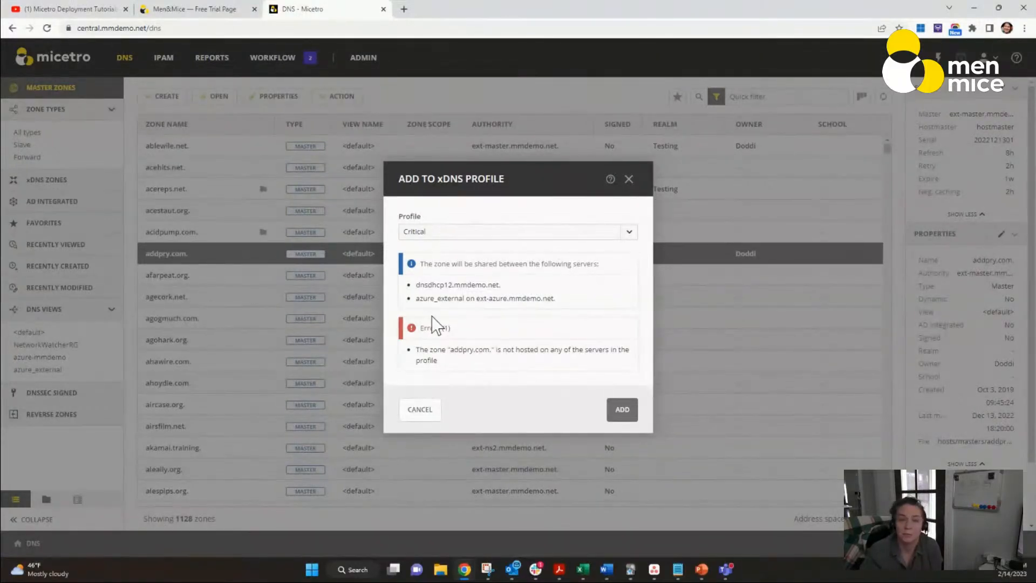
left_click(421, 411)
Step: Check the actions available for the AD-integrated zone emea.mmdemo.net and list the DNSSEC-signed zones
left_click(57, 201)
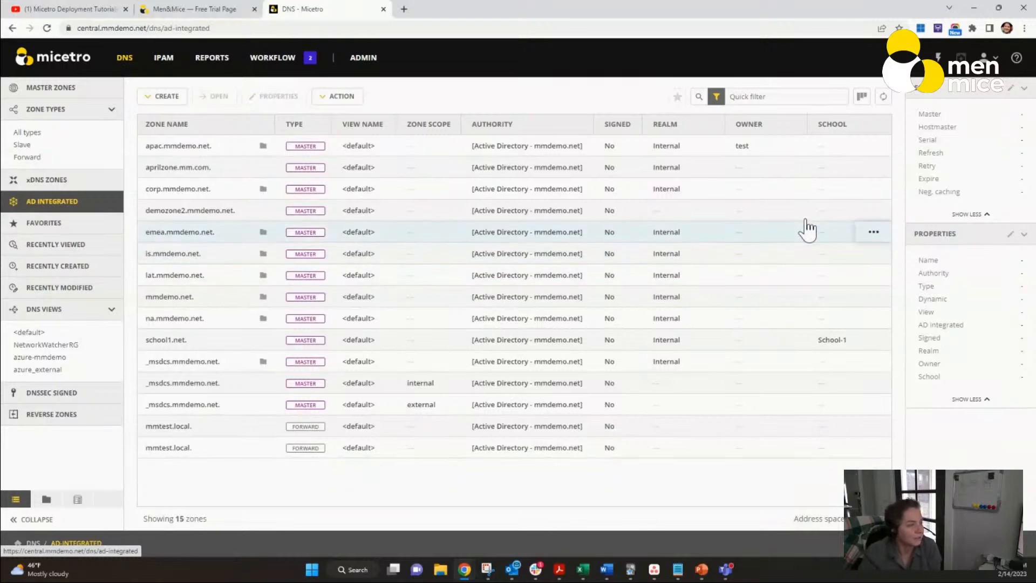
left_click(872, 235)
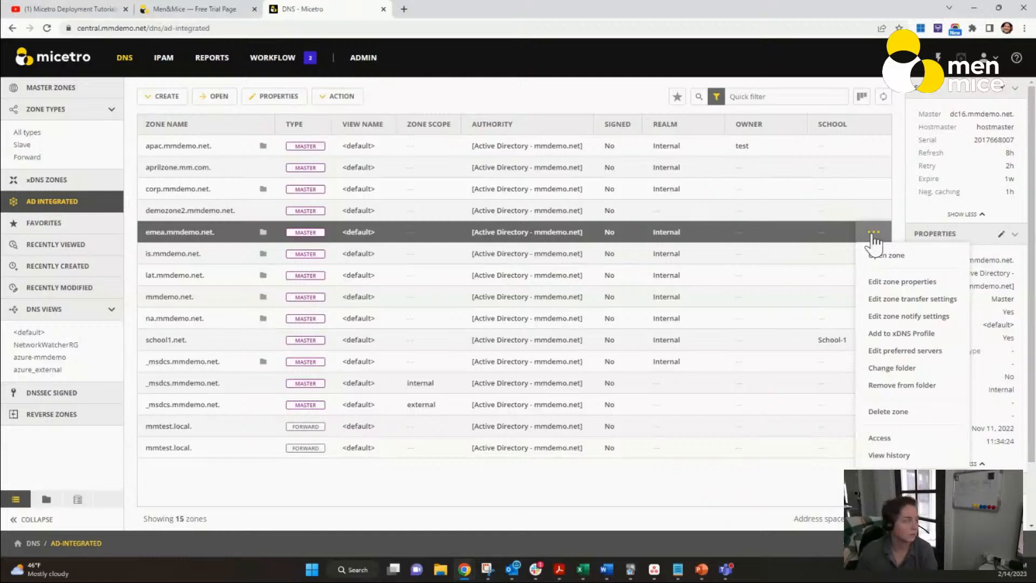
left_click(62, 396)
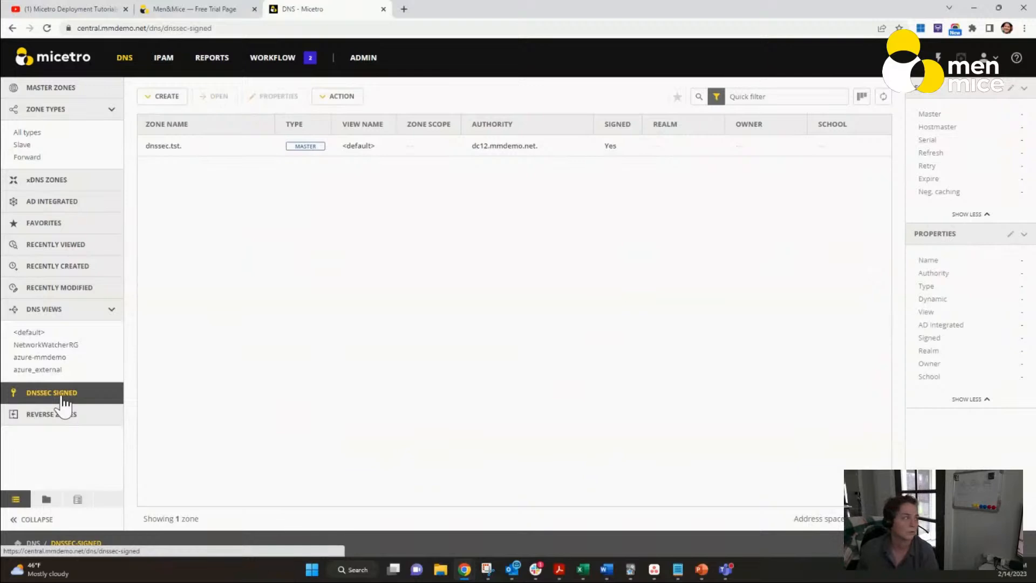